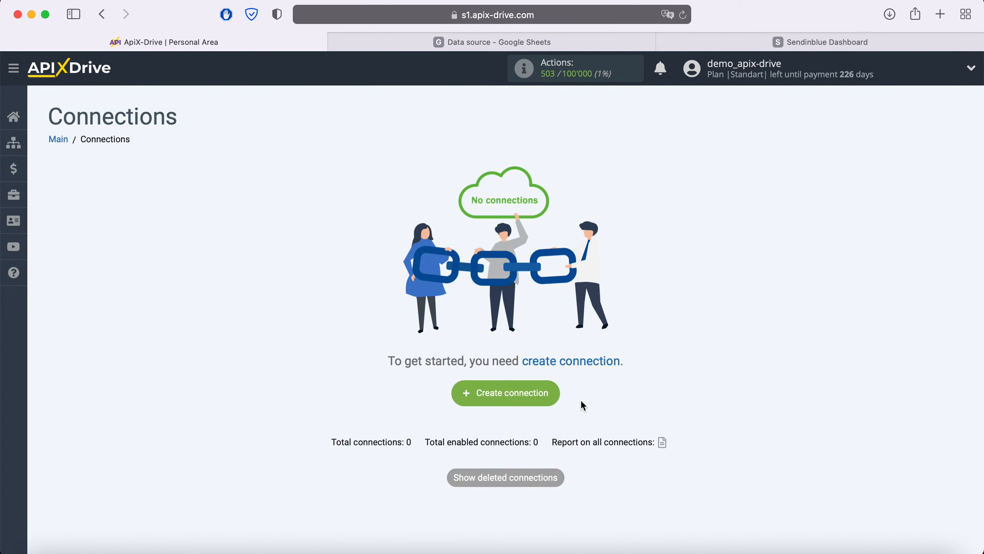
# Step: Create a new connection and set Google Sheets as its data source system
pyautogui.click(546, 394)
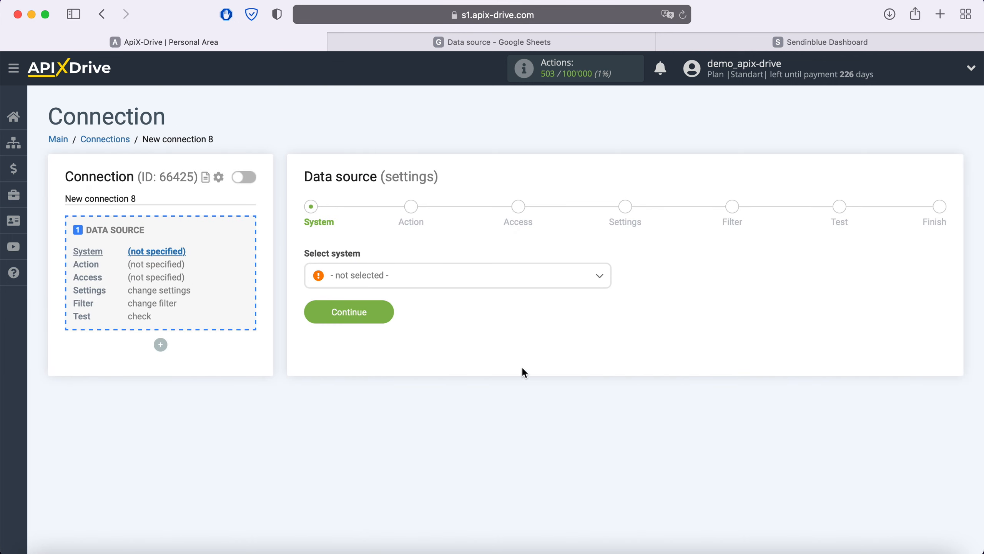
pyautogui.click(470, 283)
pyautogui.scroll(-4, 487, 391)
pyautogui.scroll(-15, 488, 391)
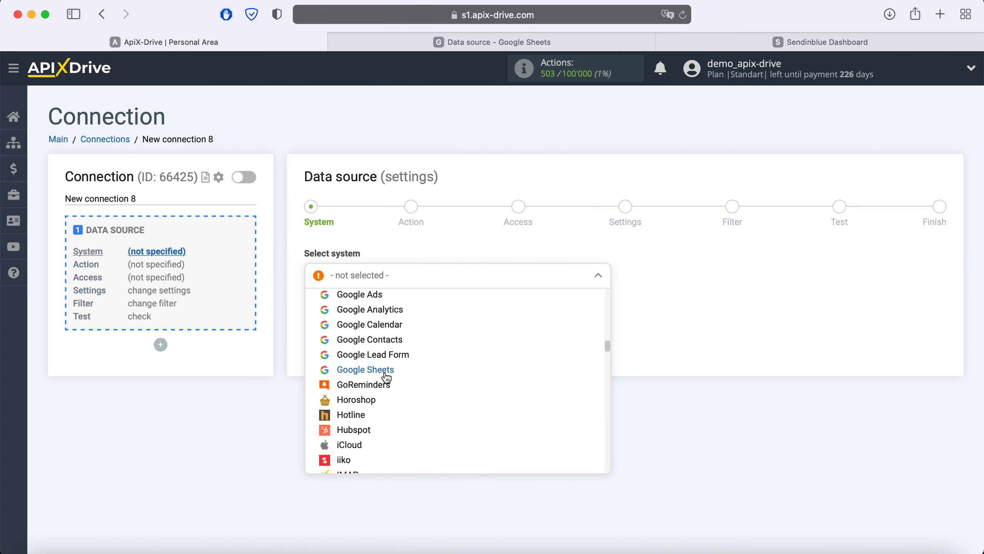
pyautogui.click(410, 370)
pyautogui.click(381, 318)
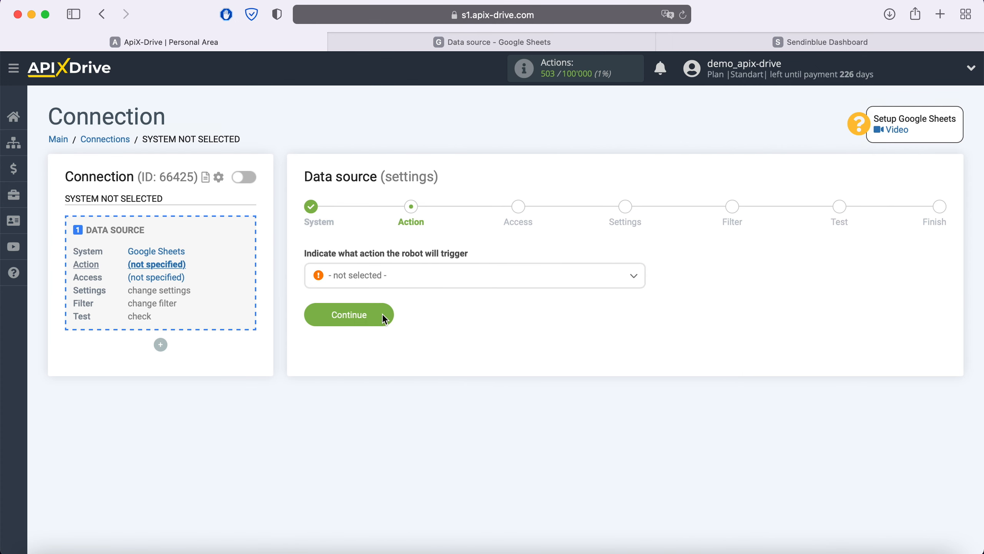
# Step: Set the data source action to Get Rows (new) and continue to the access stage
pyautogui.click(410, 279)
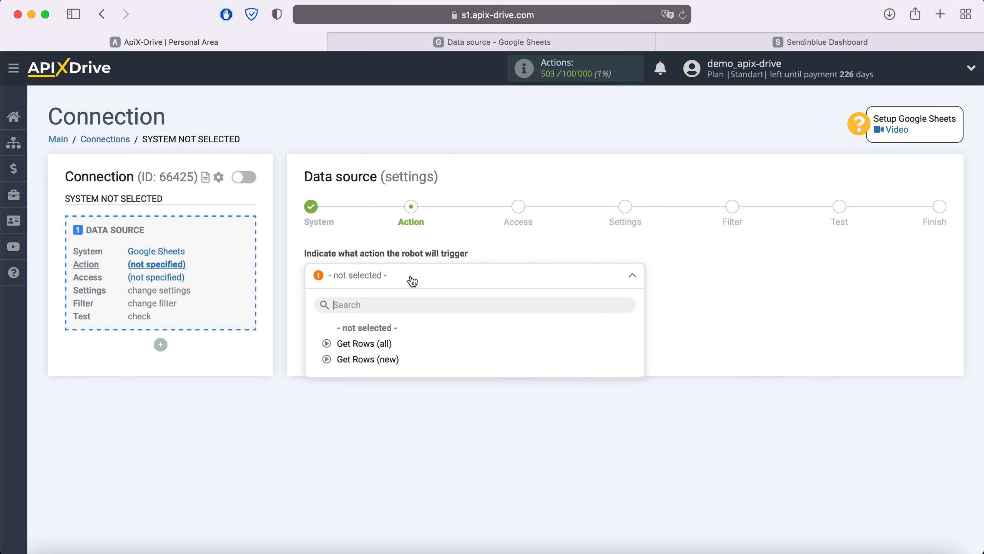
pyautogui.click(391, 364)
pyautogui.click(386, 317)
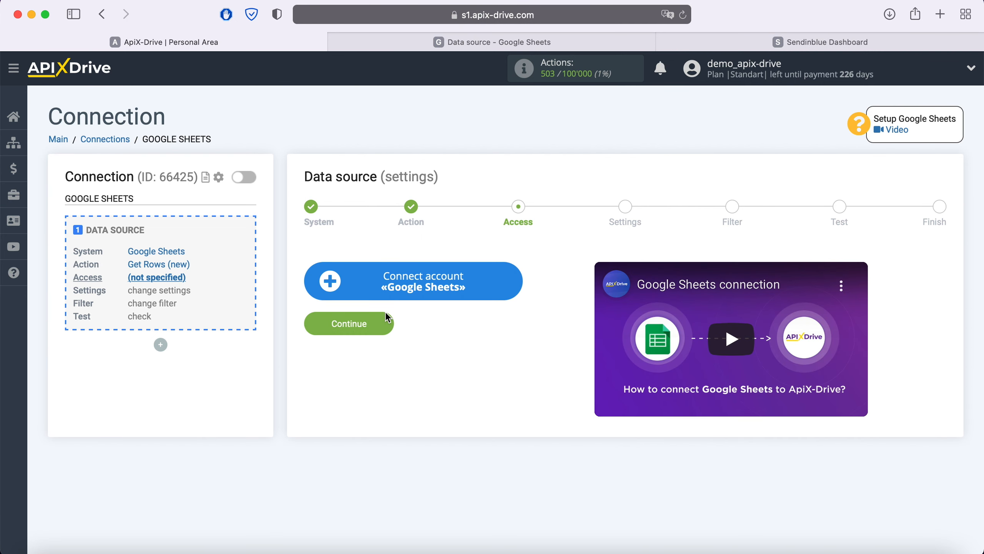
# Step: Start connecting a Google Sheets account and sign in to Google with the saved account e-mail and password
pyautogui.click(508, 276)
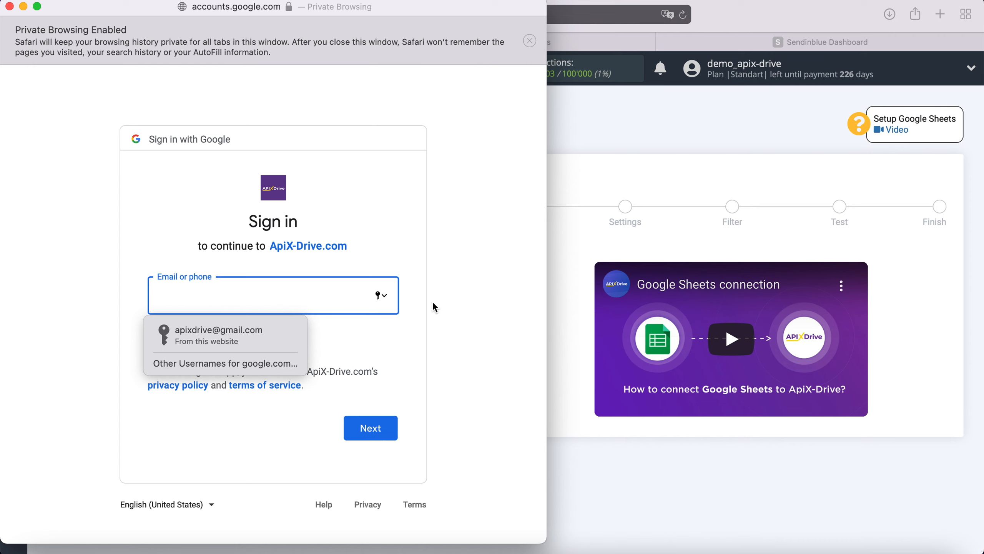
pyautogui.click(262, 331)
pyautogui.click(386, 427)
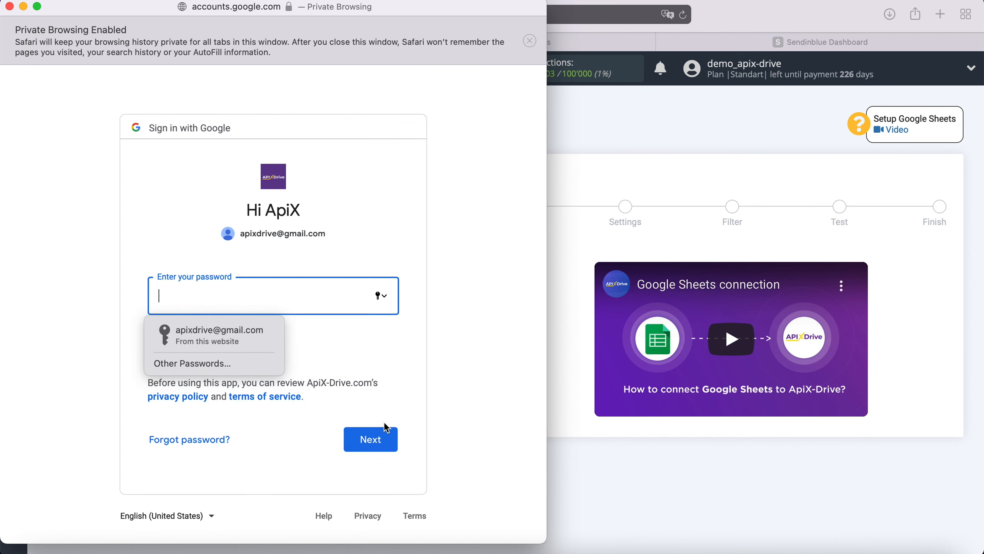
pyautogui.click(266, 336)
pyautogui.click(378, 432)
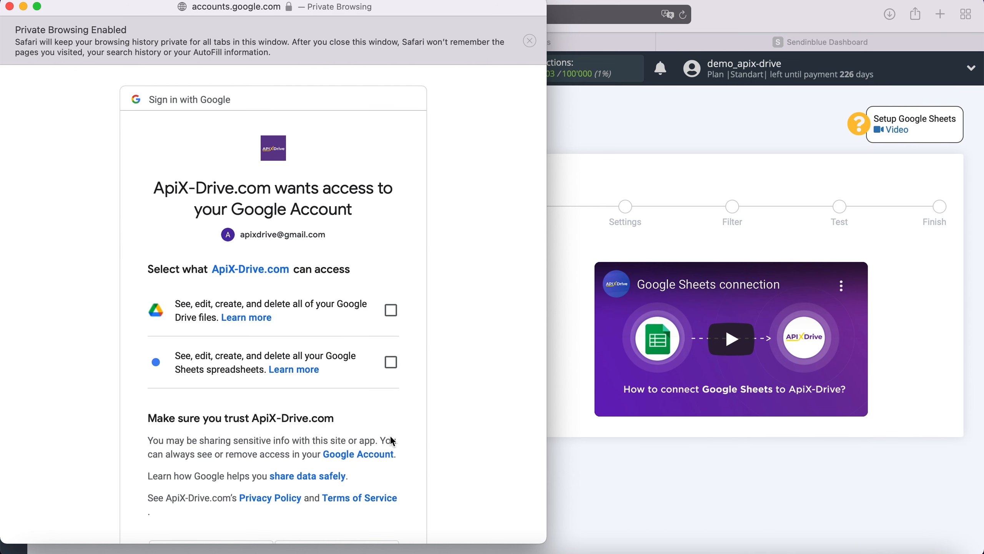
# Step: Grant ApiX-Drive access to all Google Drive files and all Google Sheets spreadsheets
pyautogui.click(391, 310)
pyautogui.click(392, 363)
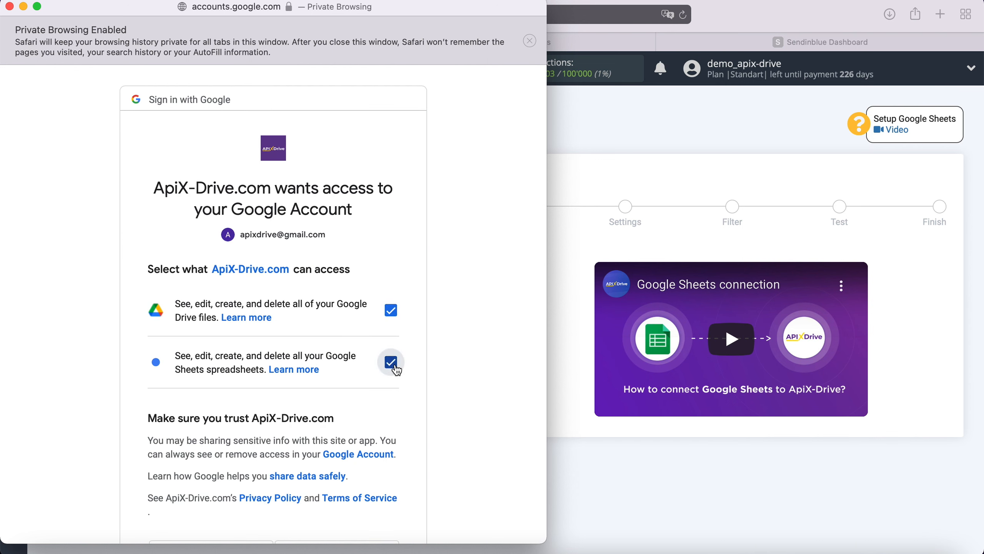
pyautogui.scroll(-4, 446, 373)
pyautogui.click(381, 473)
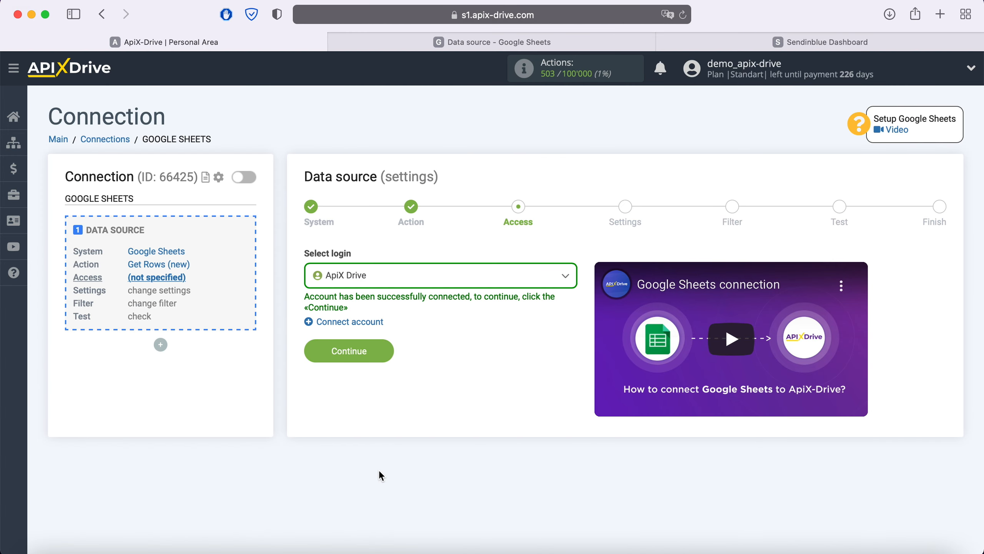
# Step: Choose the connected ApiX Drive login for the data source and continue to its settings
pyautogui.click(433, 279)
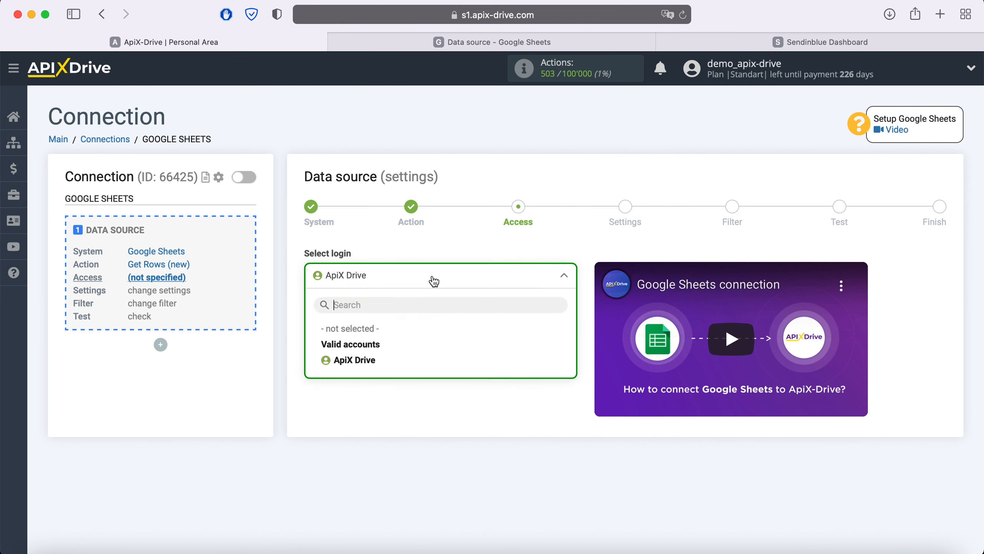
pyautogui.click(374, 363)
pyautogui.click(387, 350)
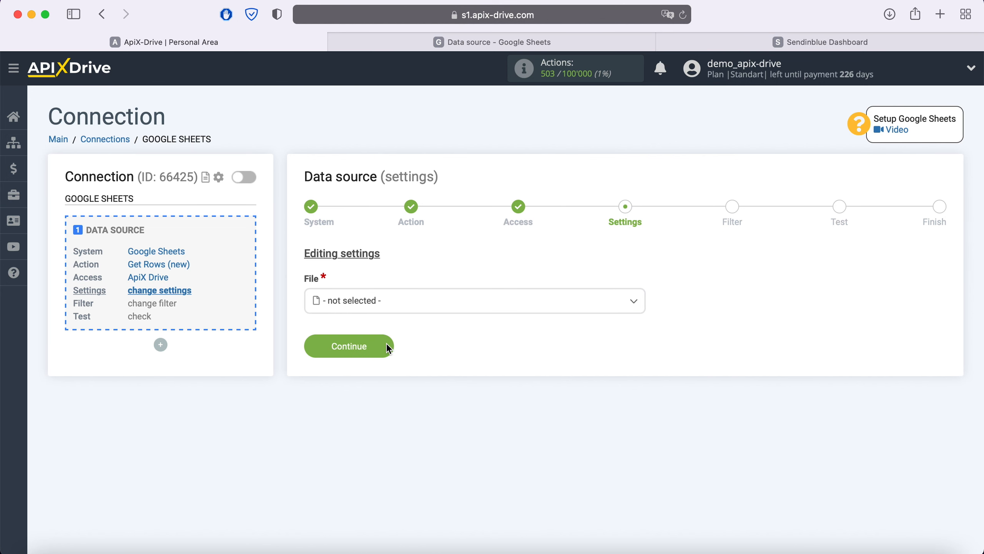
# Step: Choose the Data source file and its Data source sheet as the origin of the rows
pyautogui.click(401, 308)
pyautogui.click(367, 397)
pyautogui.click(371, 368)
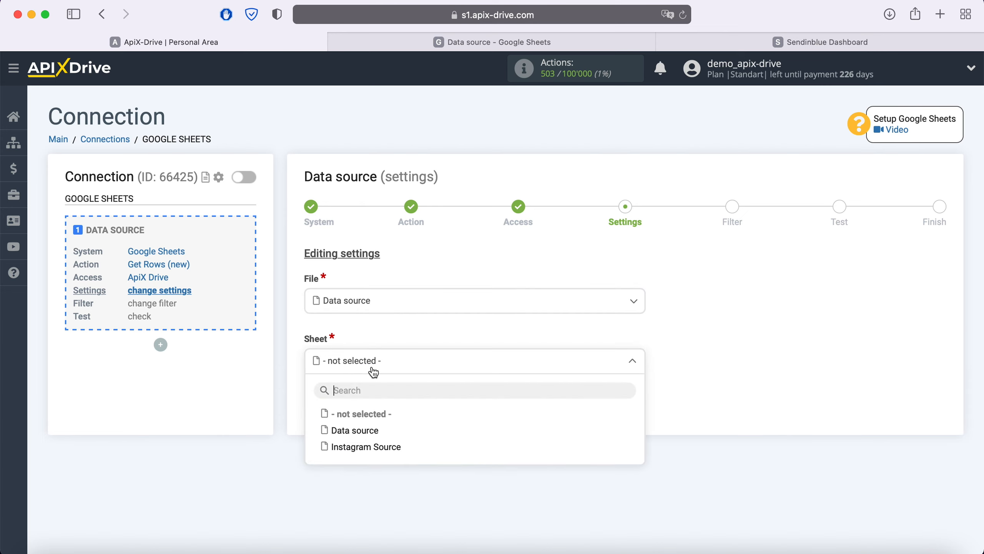
pyautogui.click(368, 431)
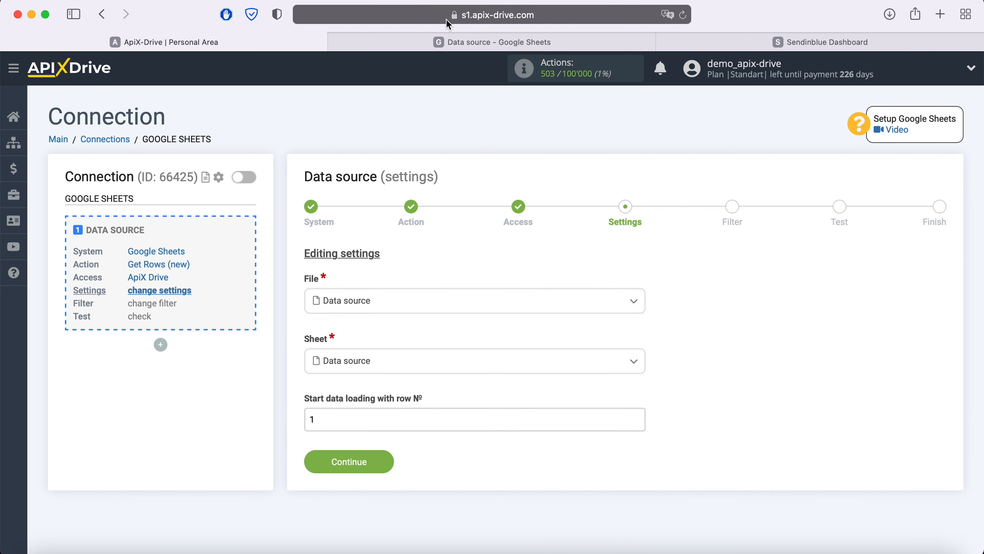
# Step: Check the rows in the Google Sheets spreadsheet, then accept the source settings with data loading from row 1
pyautogui.click(446, 40)
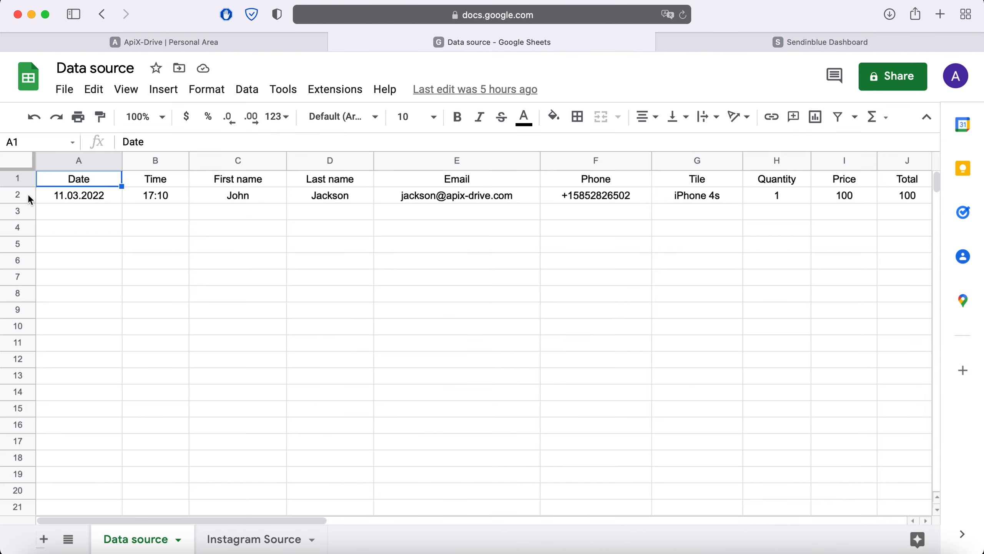
pyautogui.click(191, 43)
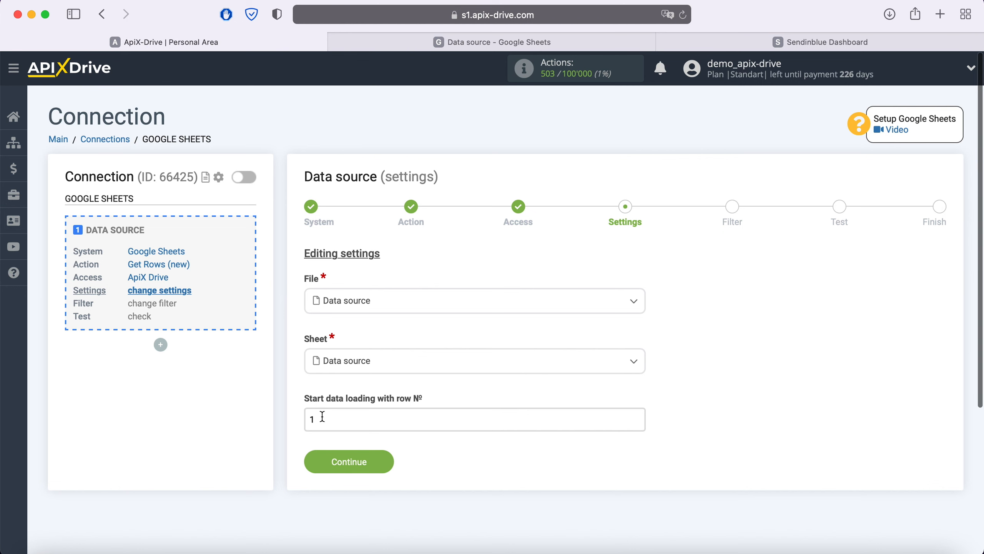
pyautogui.click(388, 460)
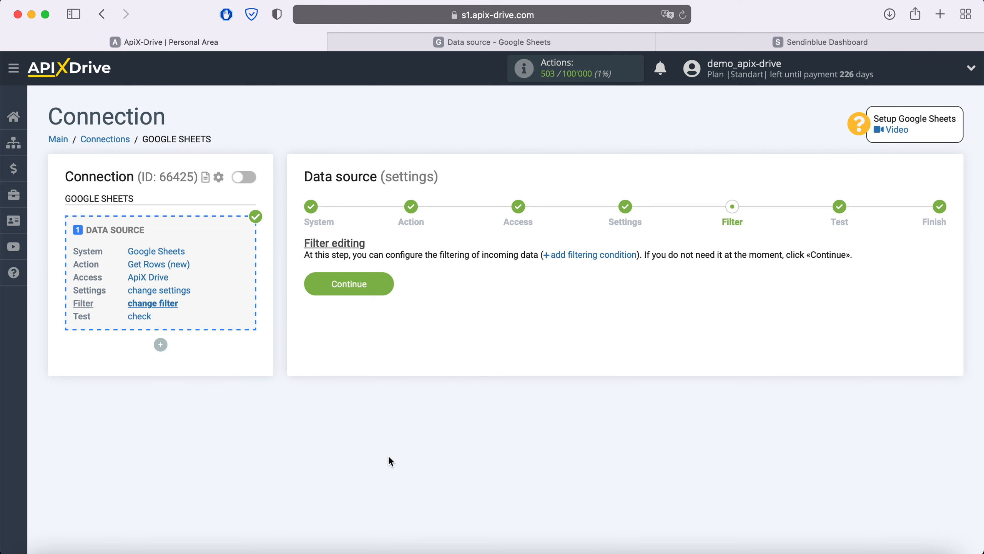
# Step: Finish the data source setup without a filter, accepting the loaded test data
pyautogui.click(389, 284)
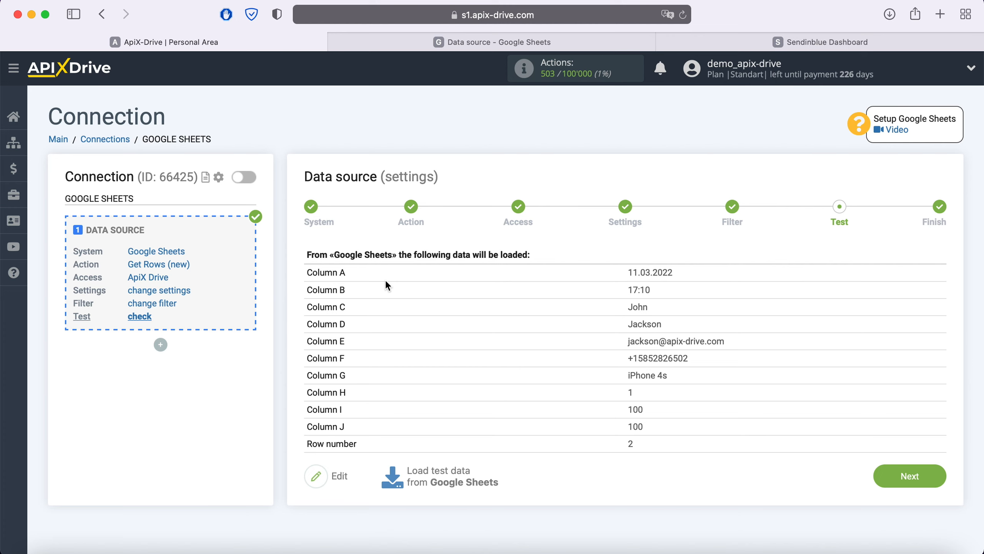
pyautogui.click(937, 477)
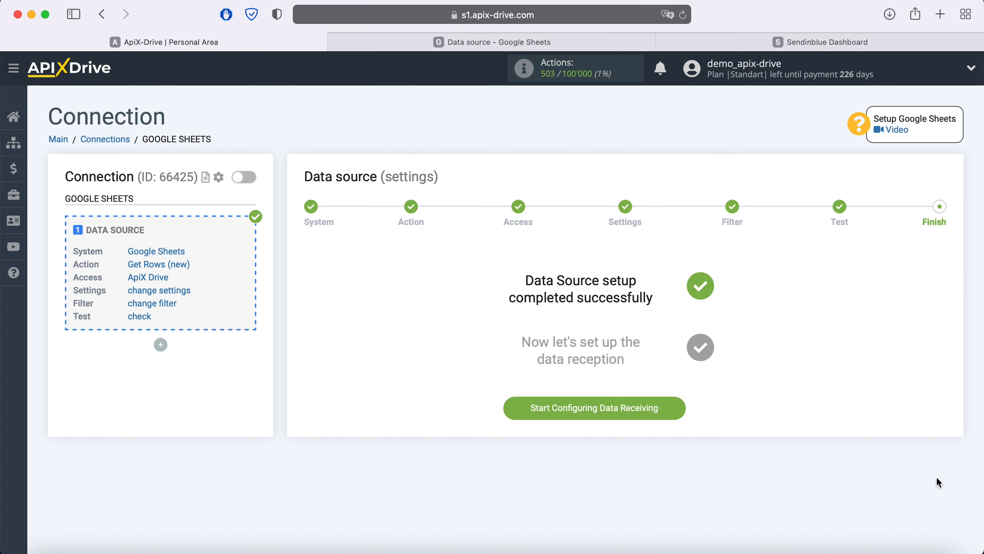
# Step: Start configuring data receiving and set Sendinblue as the data destination system
pyautogui.click(675, 406)
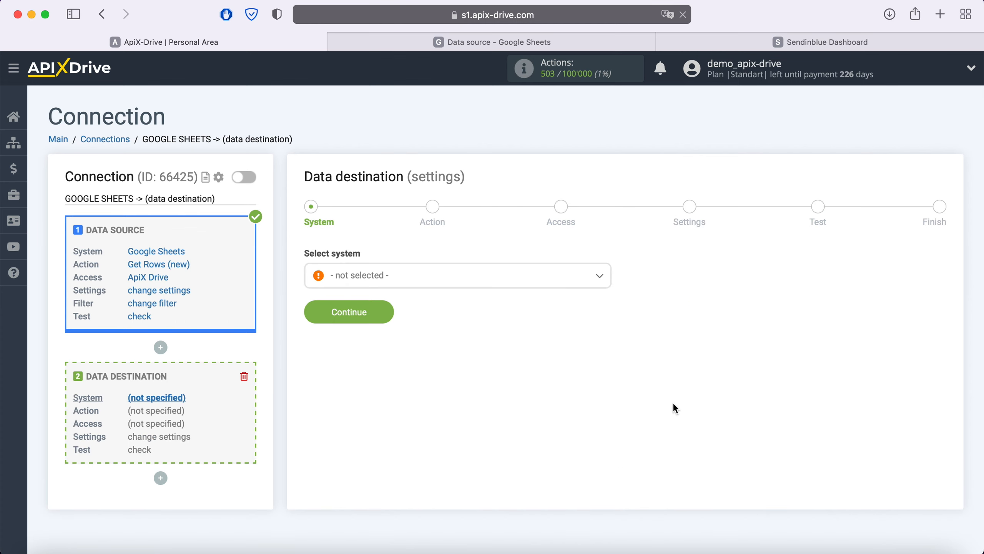
pyautogui.click(457, 276)
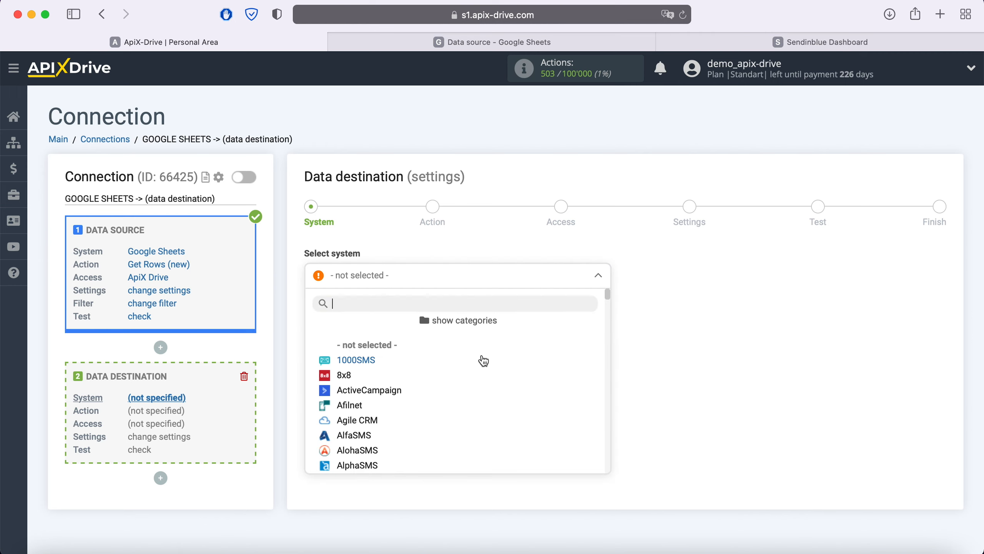
pyautogui.scroll(-10, 484, 363)
pyautogui.scroll(-20, 488, 368)
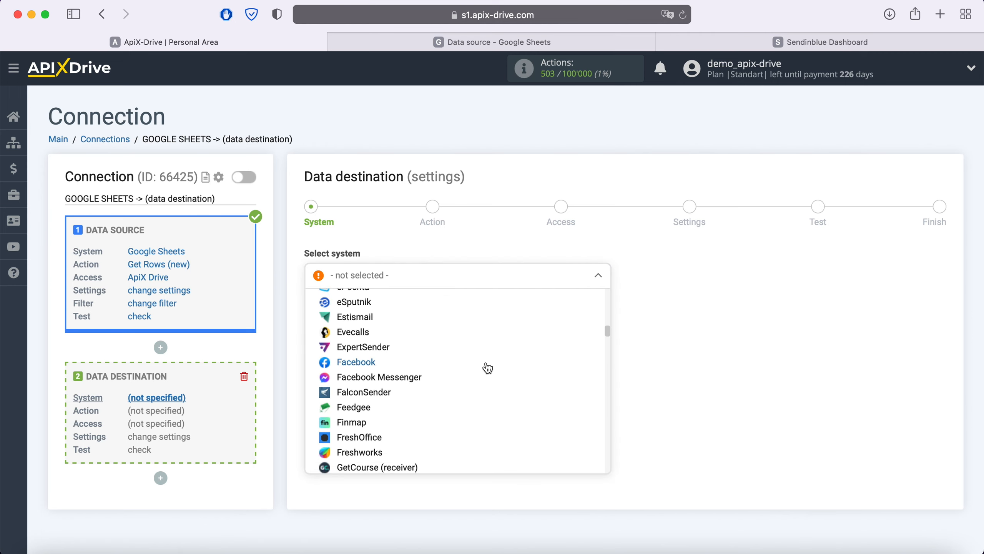
pyautogui.scroll(-20, 487, 368)
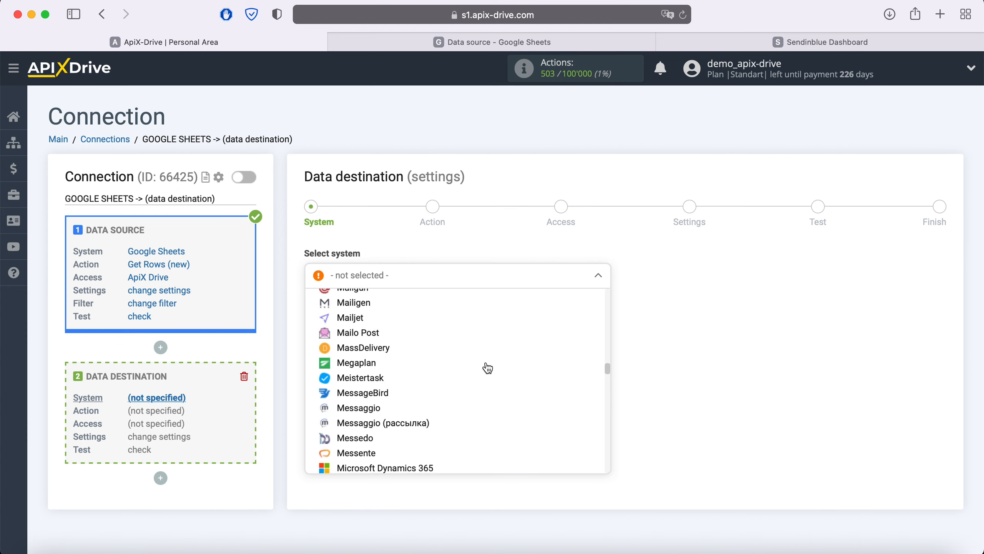
pyautogui.scroll(-20, 488, 368)
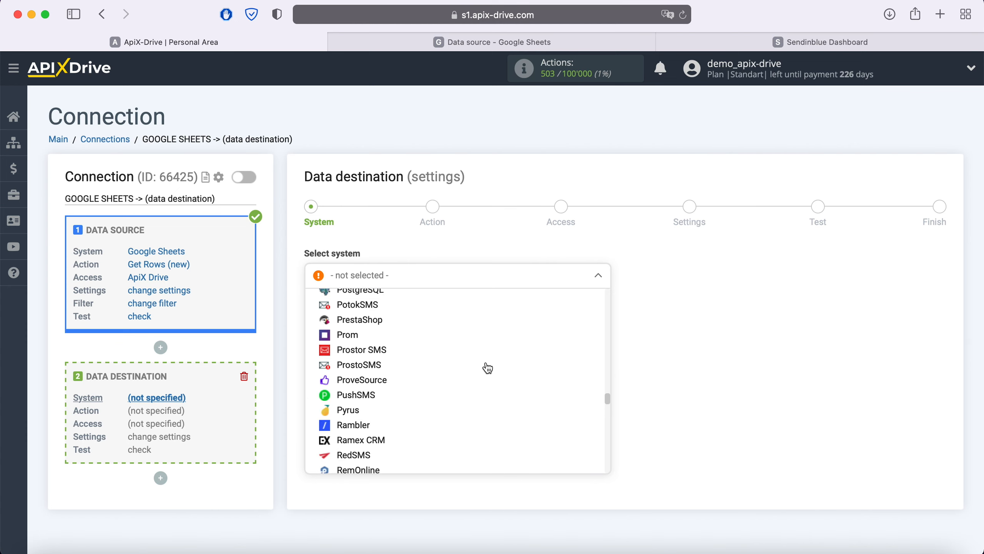
pyautogui.click(375, 371)
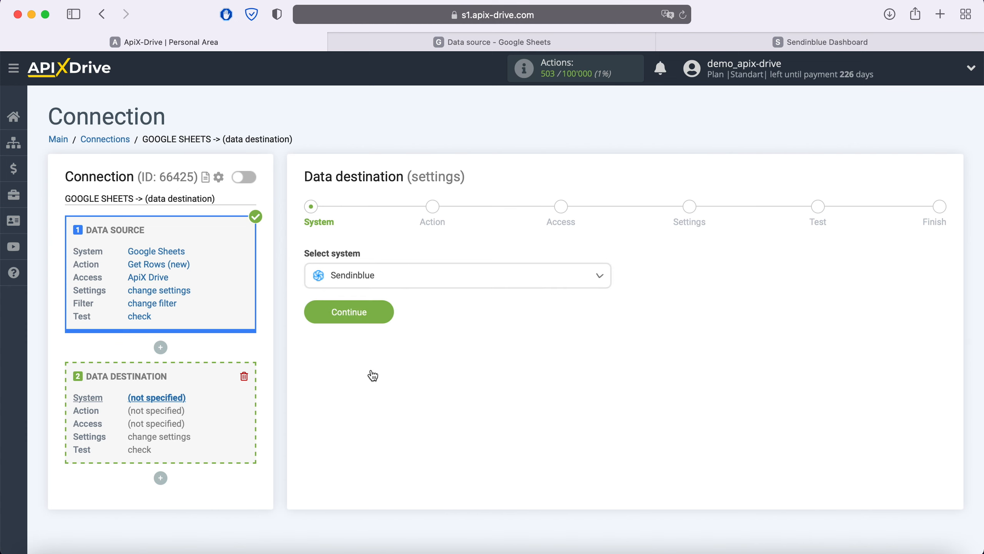
pyautogui.click(386, 312)
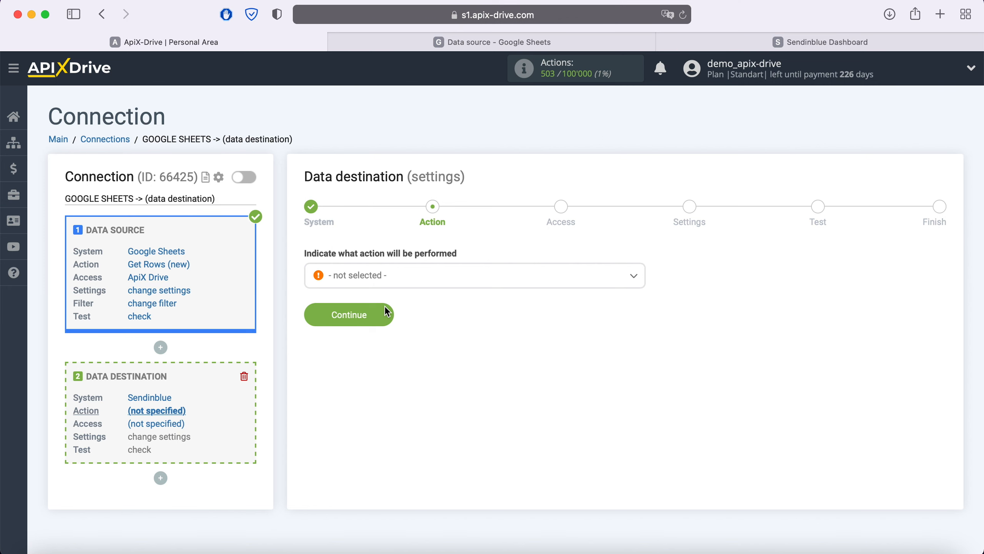
# Step: Set the Sendinblue destination action to Add or Update Contact and continue to the access stage
pyautogui.click(399, 277)
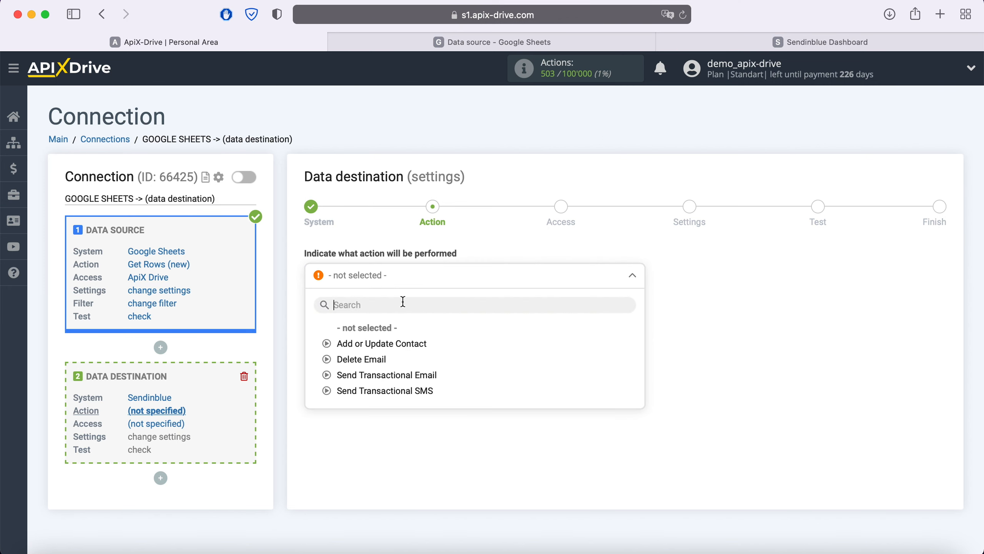
pyautogui.click(402, 343)
pyautogui.click(387, 316)
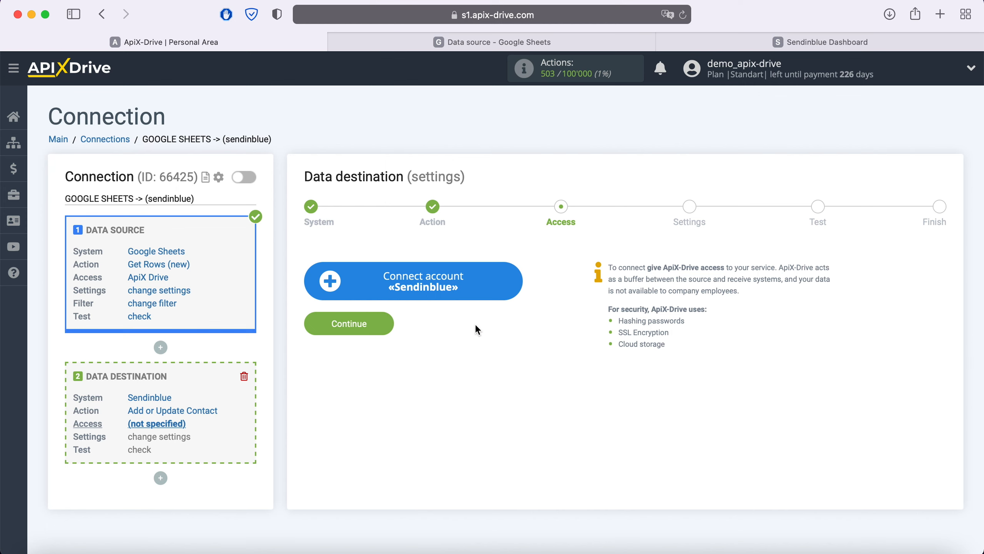
# Step: Start connecting a Sendinblue account, then switch to Sendinblue and open its SMTP & API settings
pyautogui.click(511, 281)
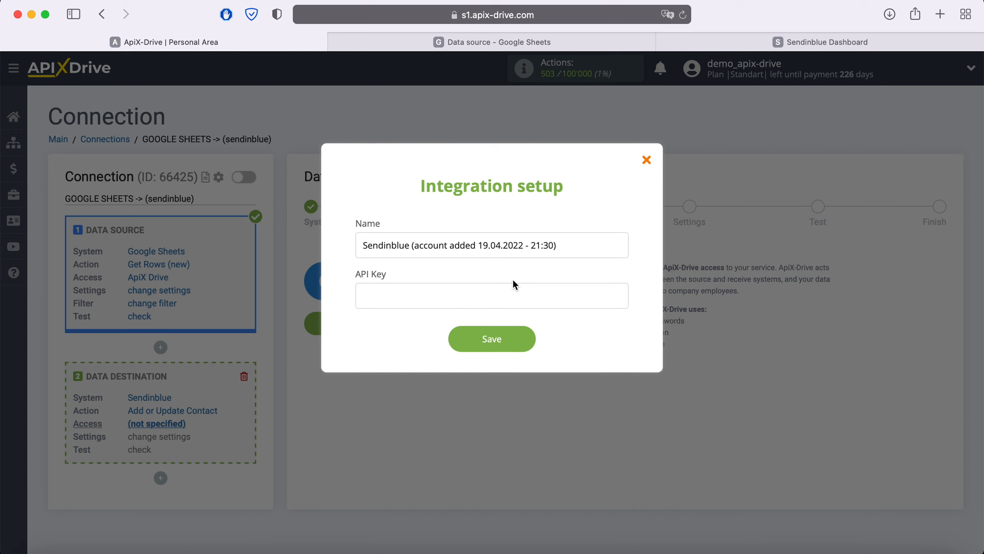
pyautogui.click(778, 42)
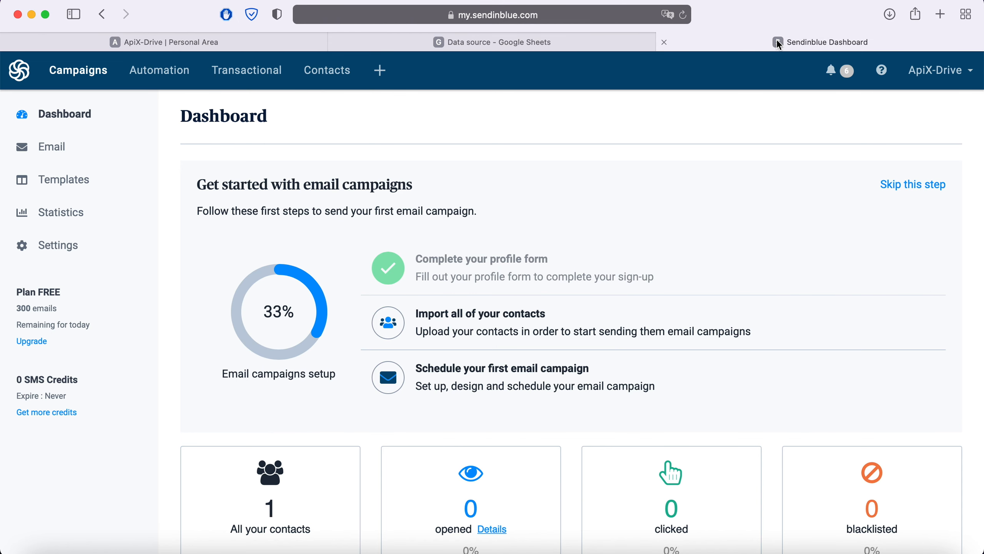
pyautogui.click(954, 72)
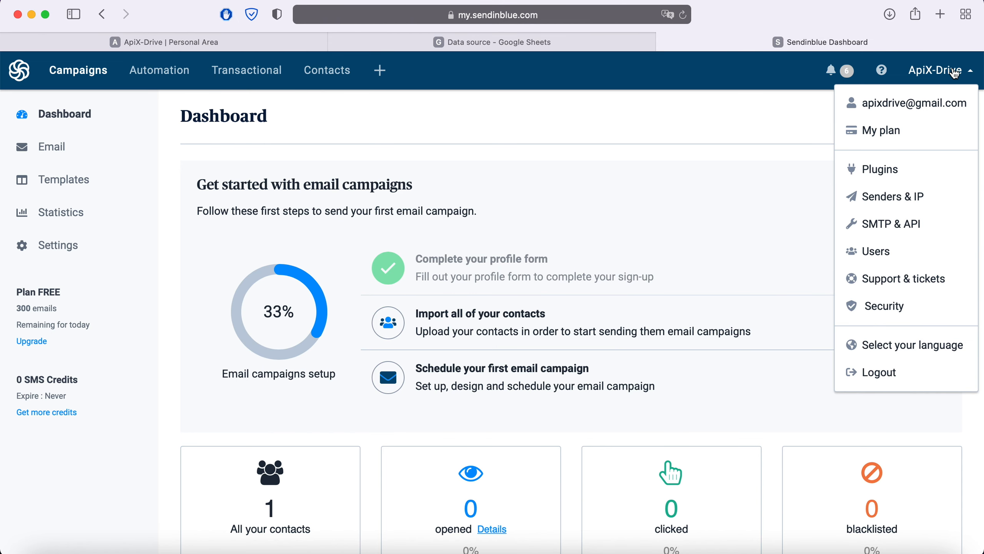
pyautogui.click(911, 225)
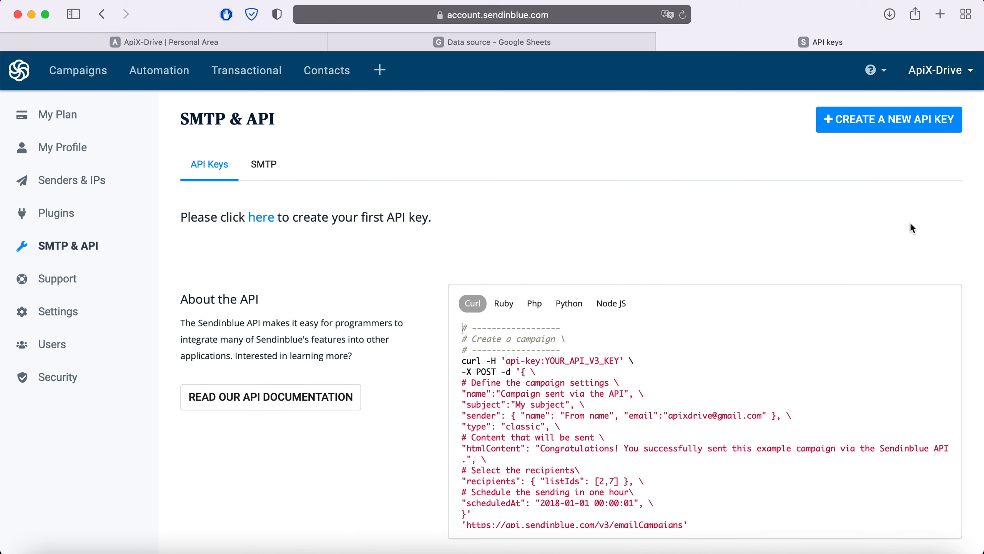
# Step: Generate a new Sendinblue API key named "Google Sheets"
pyautogui.click(889, 127)
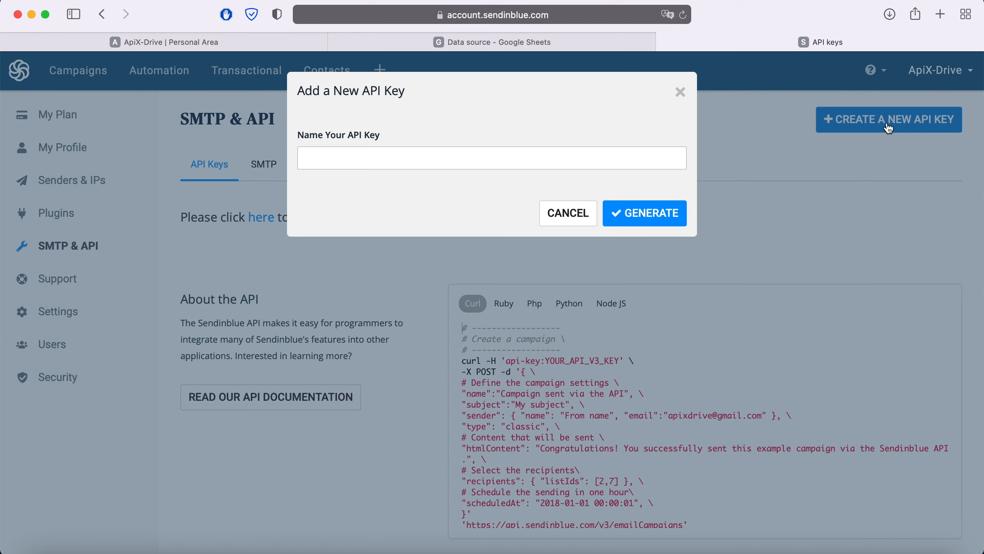
pyautogui.click(555, 156)
pyautogui.write('Google ')
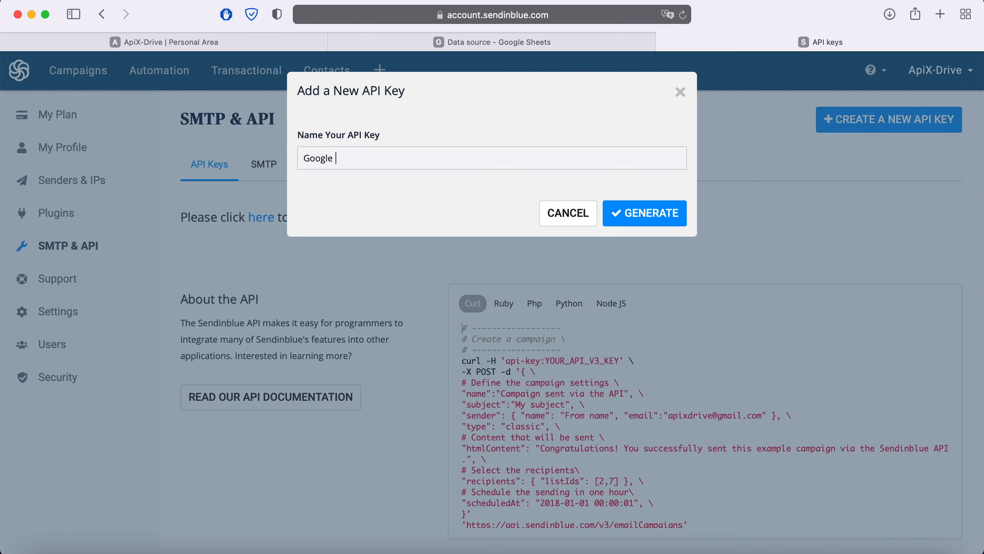
pyautogui.write('Sheets')
pyautogui.click(657, 220)
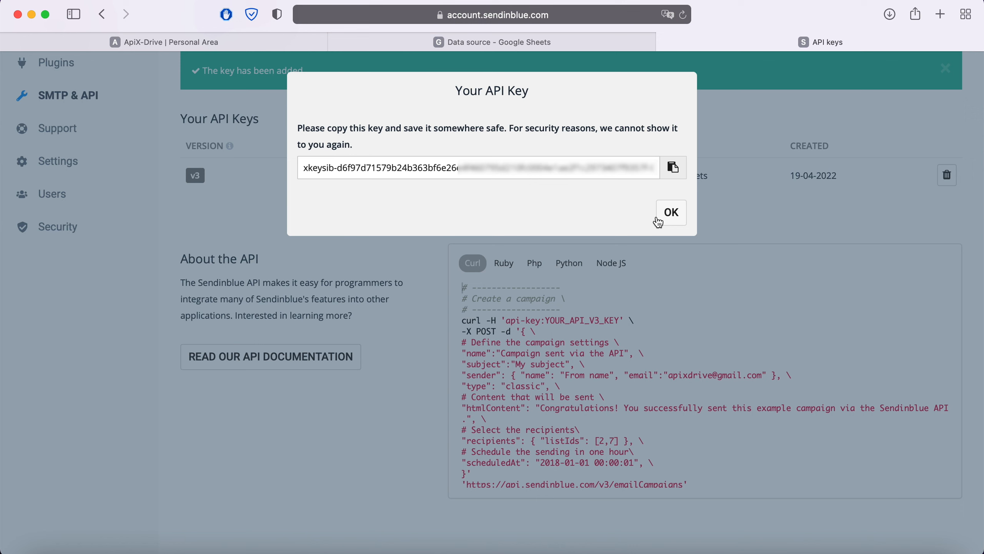
# Step: Copy the new Sendinblue API key, switch to ApiX-Drive, paste it into the integration's API Key field and save the integration
pyautogui.click(673, 167)
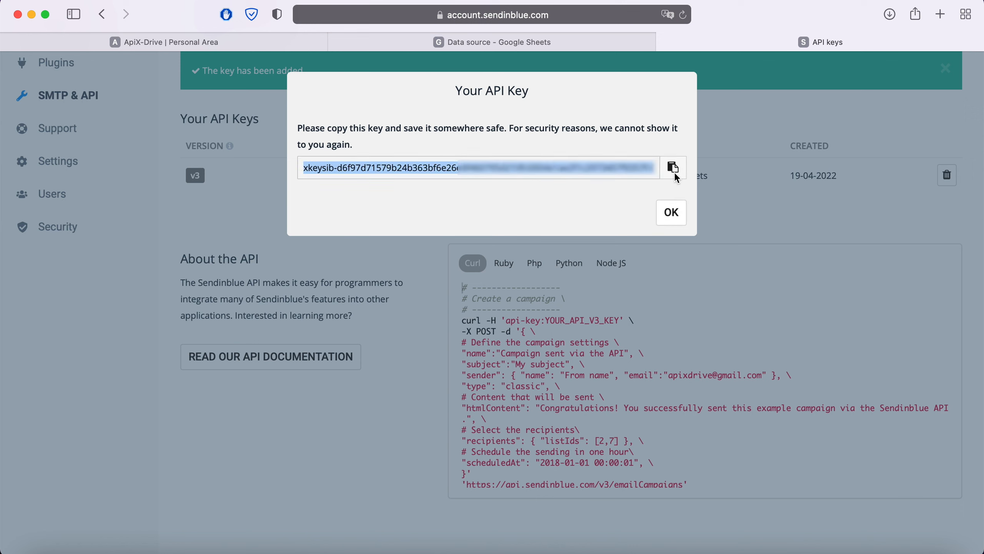
pyautogui.click(260, 50)
pyautogui.rightClick(378, 291)
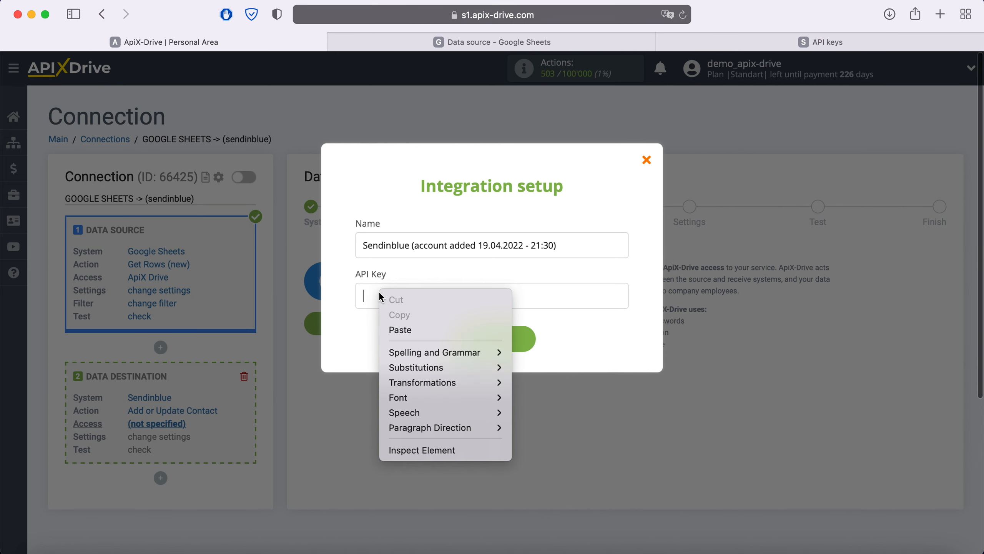
pyautogui.click(406, 330)
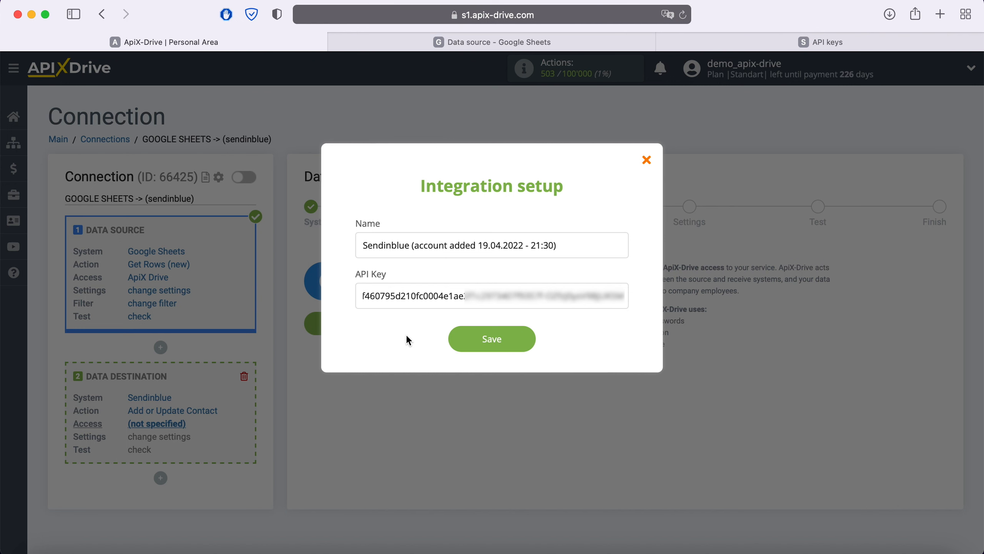
pyautogui.click(504, 341)
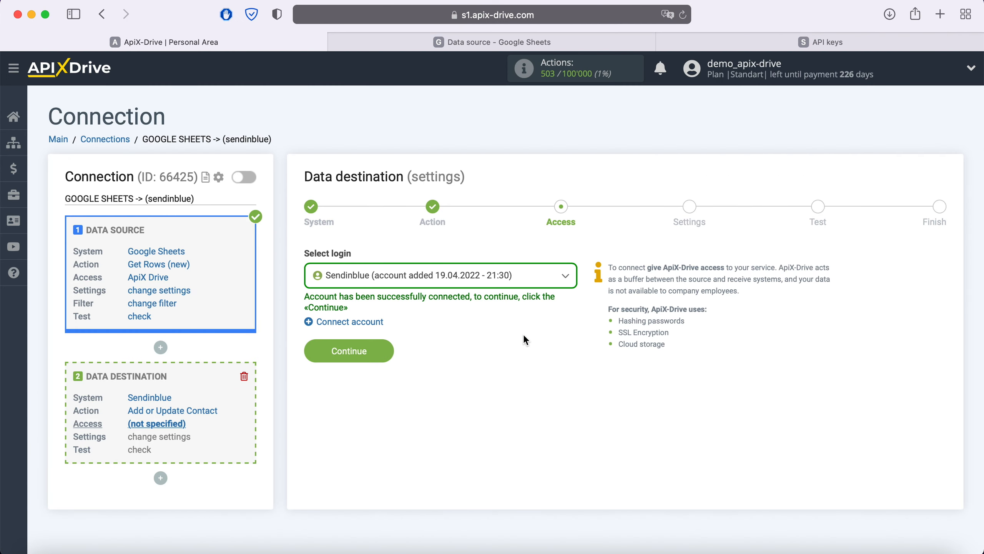
# Step: Select the newly connected Sendinblue account as the destination login and continue to the settings stage
pyautogui.click(524, 280)
pyautogui.click(463, 354)
pyautogui.click(381, 348)
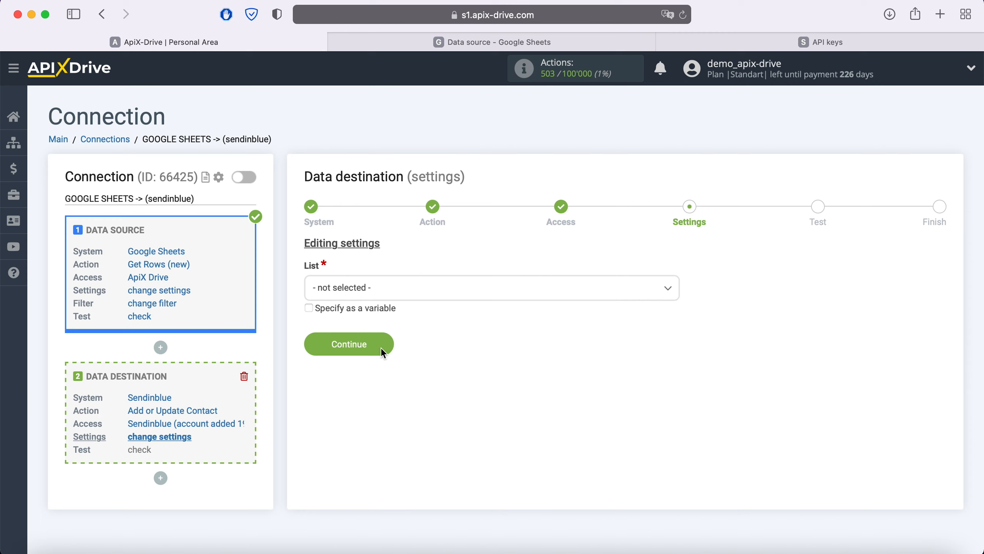
# Step: Set the destination list to ApiX-Drive and map the E-mail field to Google Sheets Column E
pyautogui.click(389, 284)
pyautogui.click(358, 355)
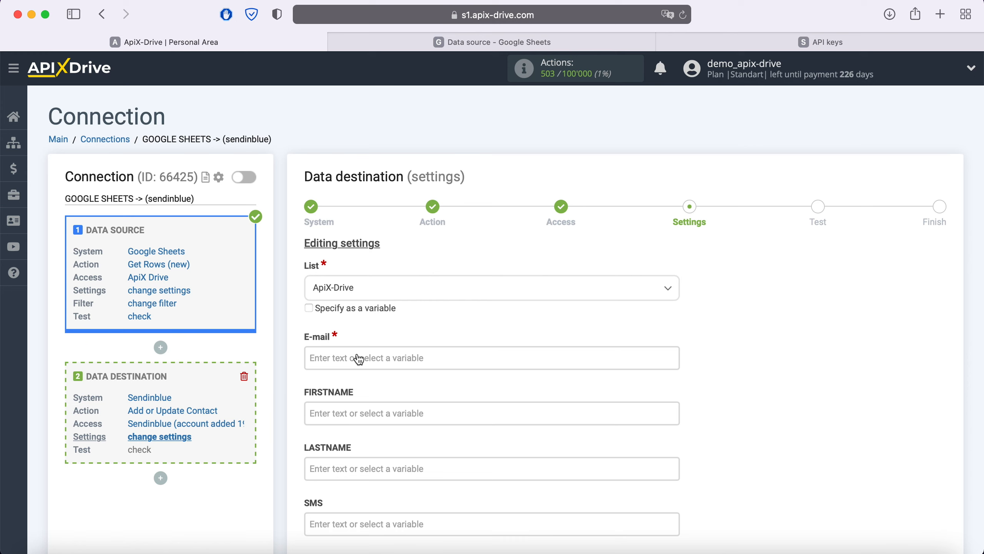
pyautogui.click(359, 358)
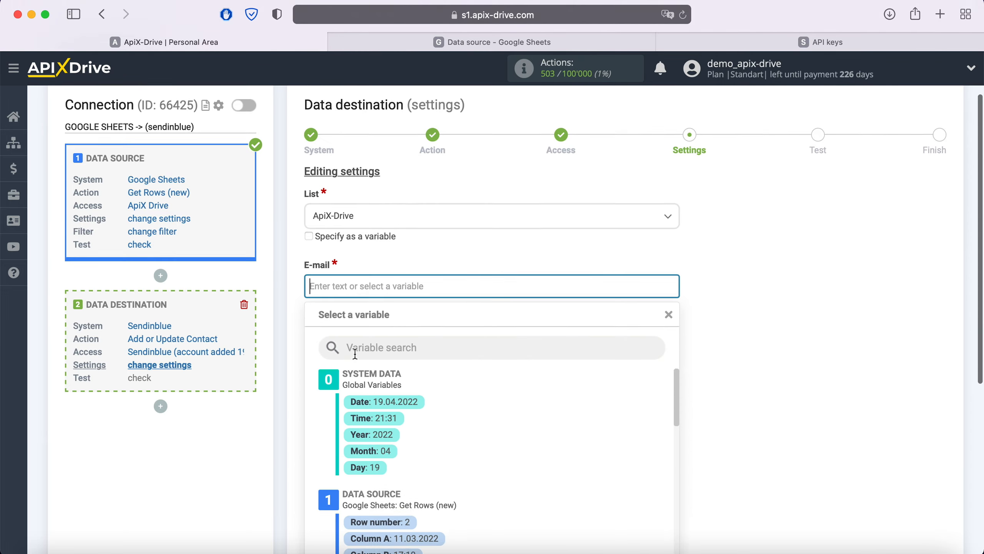
pyautogui.scroll(-5, 407, 349)
pyautogui.scroll(-3, 536, 326)
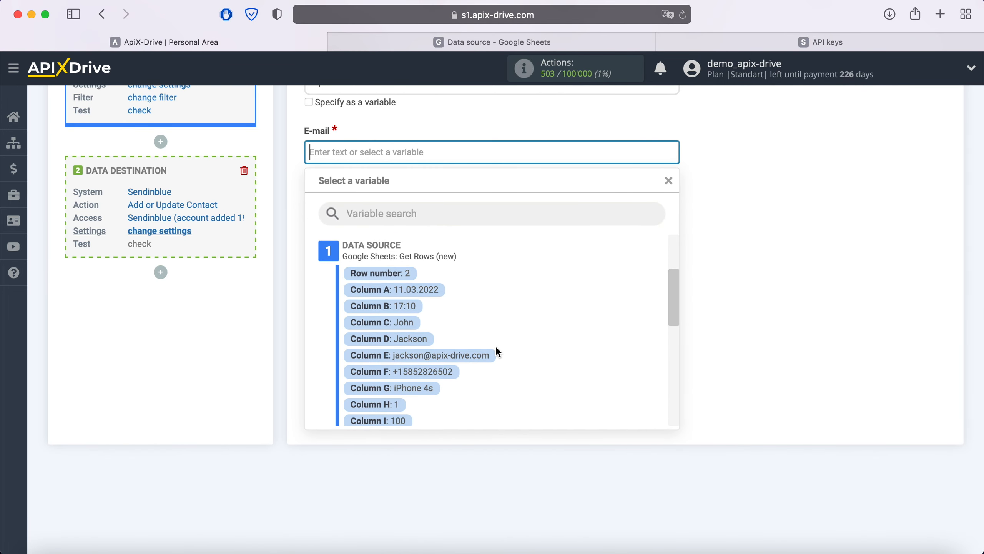
pyautogui.click(488, 354)
# Step: Map the FIRSTNAME field to Google Sheets Column C and the LASTNAME field to Column D
pyautogui.click(393, 216)
pyautogui.scroll(-5, 497, 337)
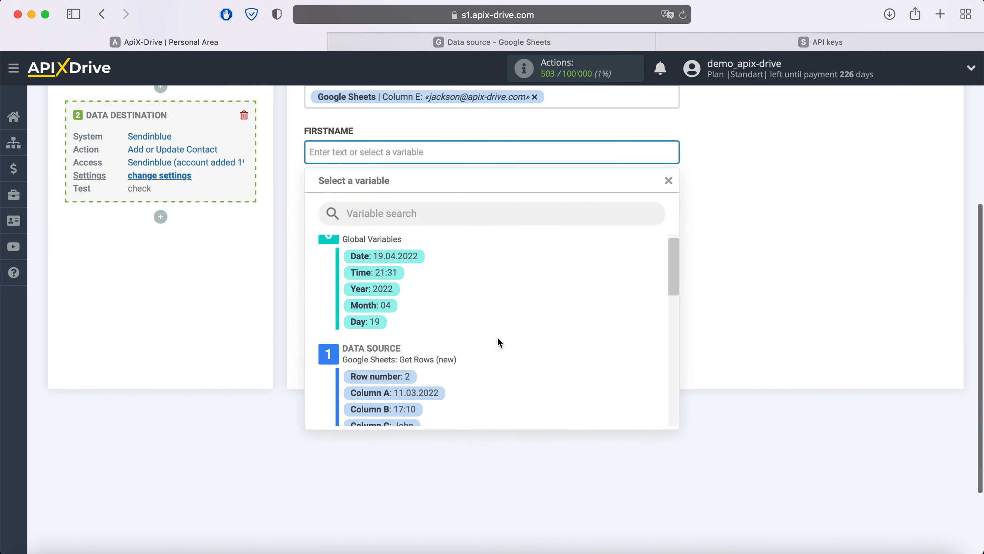
pyautogui.click(382, 336)
pyautogui.click(409, 207)
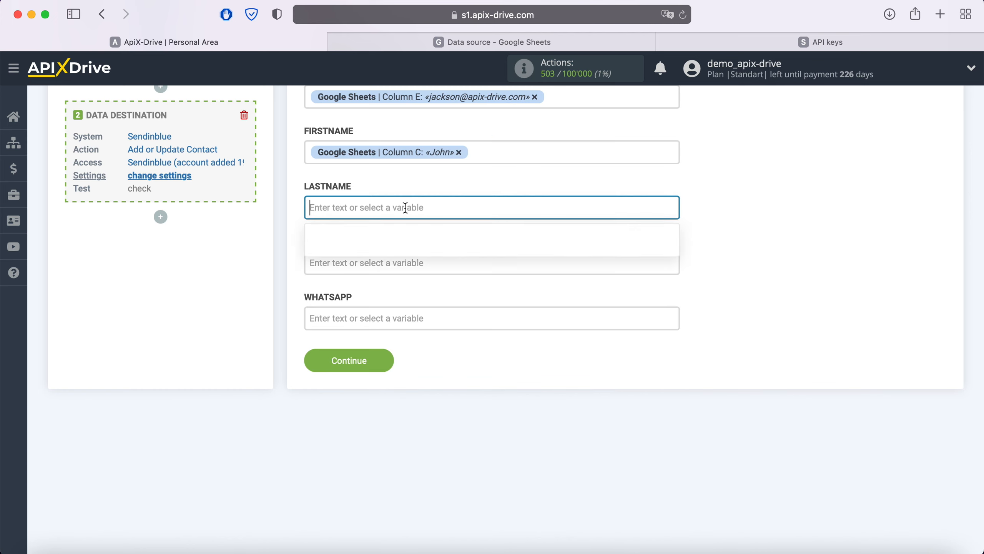
pyautogui.scroll(-5, 492, 311)
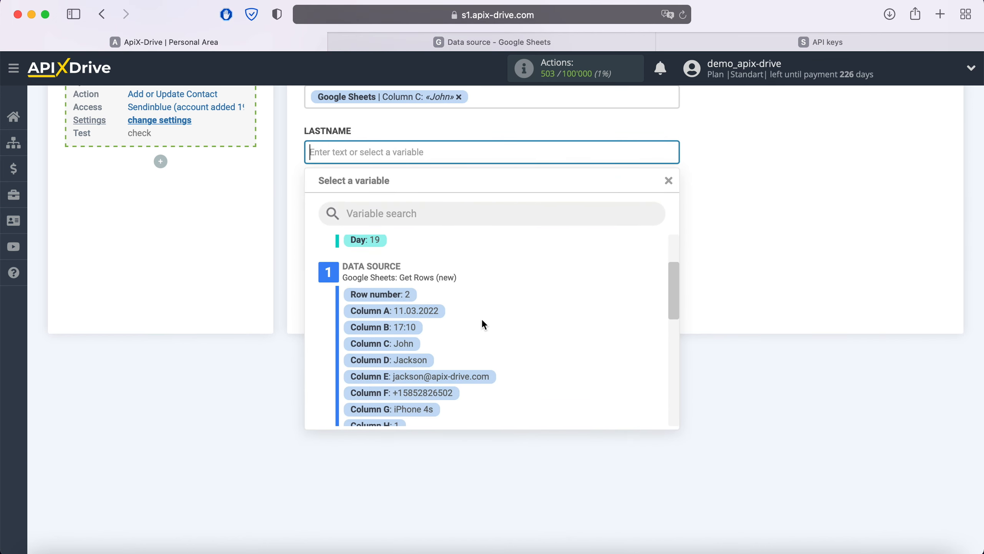
pyautogui.click(422, 360)
# Step: Map both the SMS and WHATSAPP fields to Google Sheets Column F
pyautogui.click(426, 207)
pyautogui.scroll(-5, 509, 320)
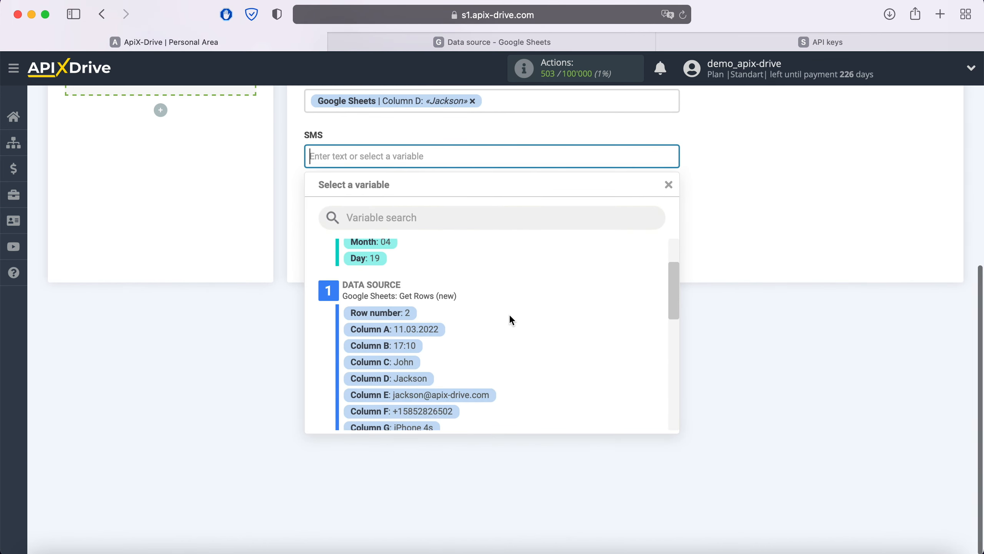
pyautogui.click(449, 391)
pyautogui.click(403, 214)
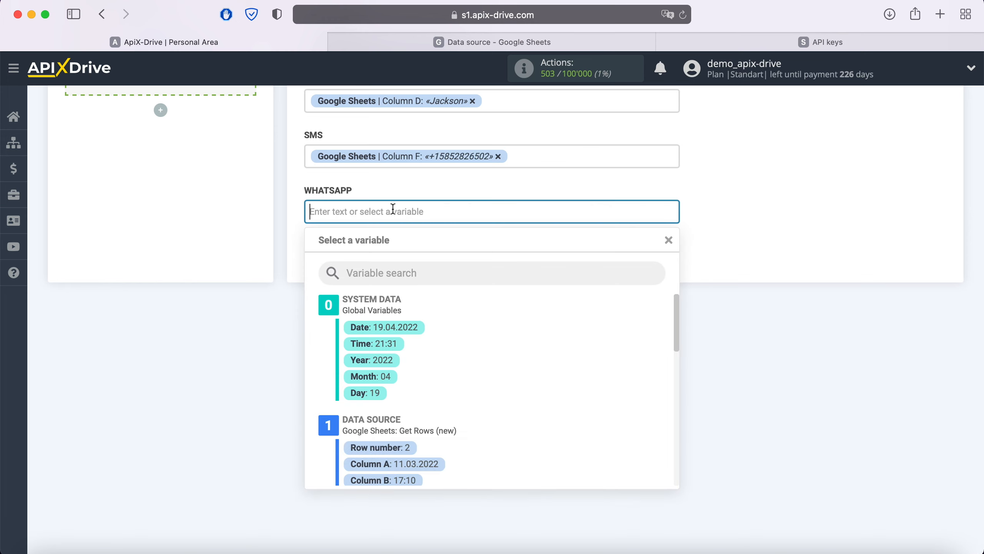
pyautogui.scroll(-5, 531, 343)
pyautogui.click(448, 432)
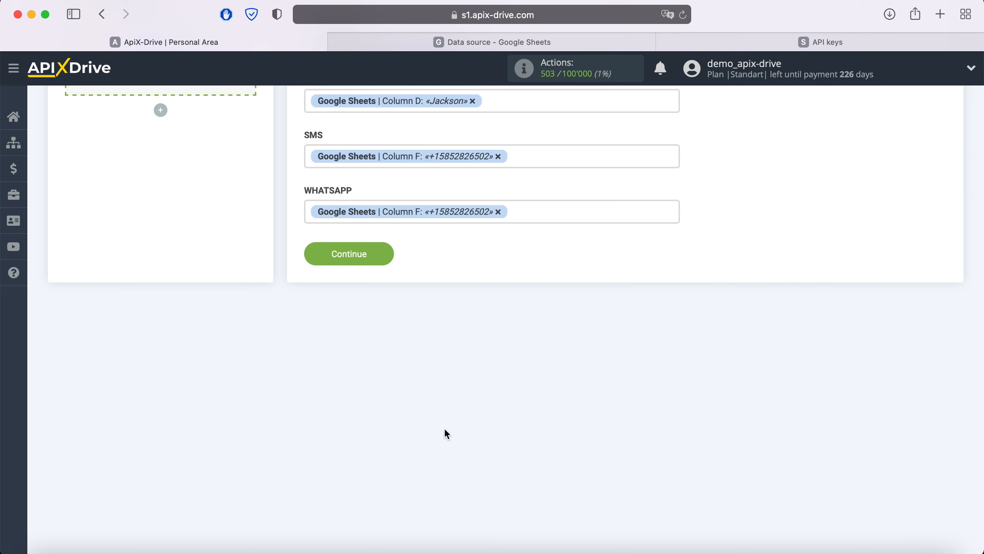
# Step: Continue to the test stage and send test data to Sendinblue
pyautogui.click(386, 252)
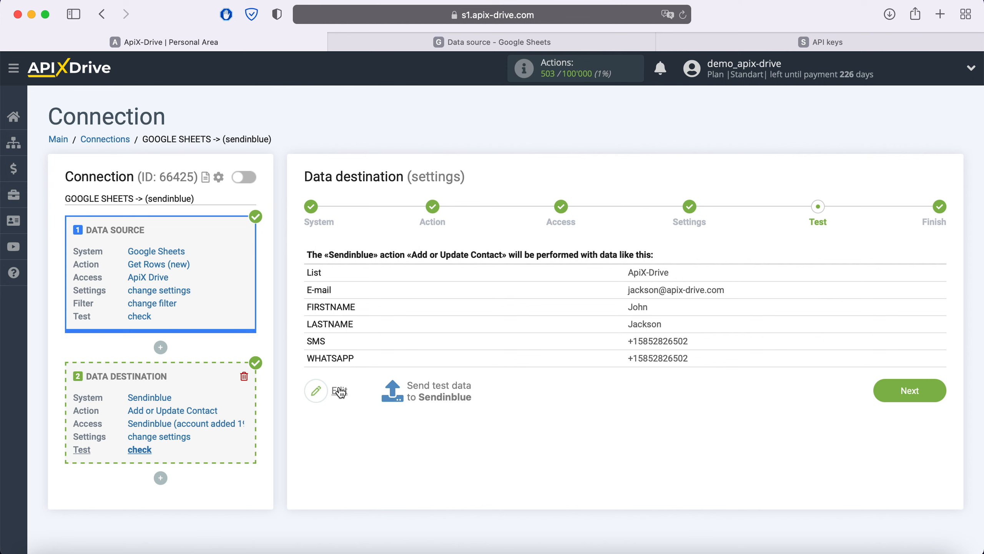
pyautogui.click(448, 387)
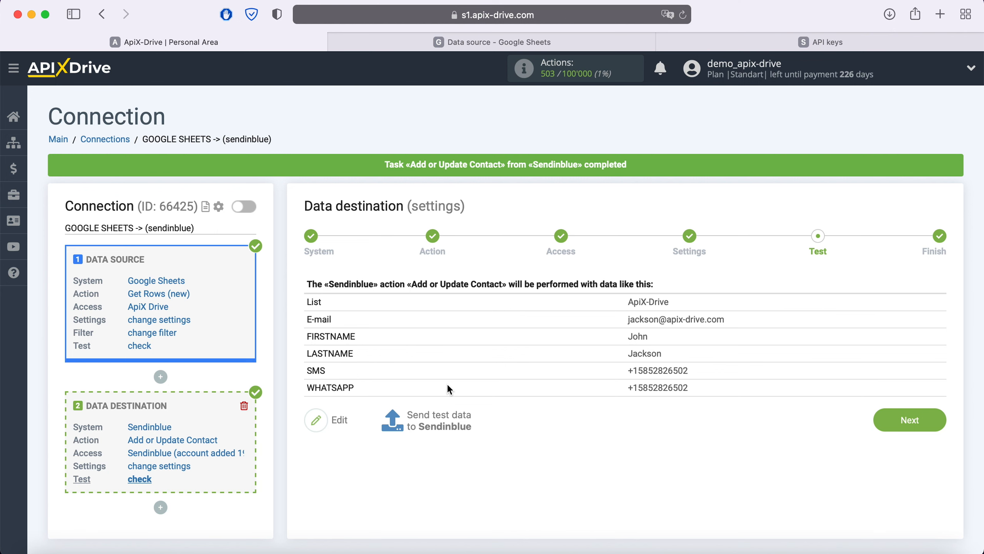
# Step: Switch to Sendinblue and open the test contact's details from the ApiX-Drive contact list
pyautogui.click(689, 43)
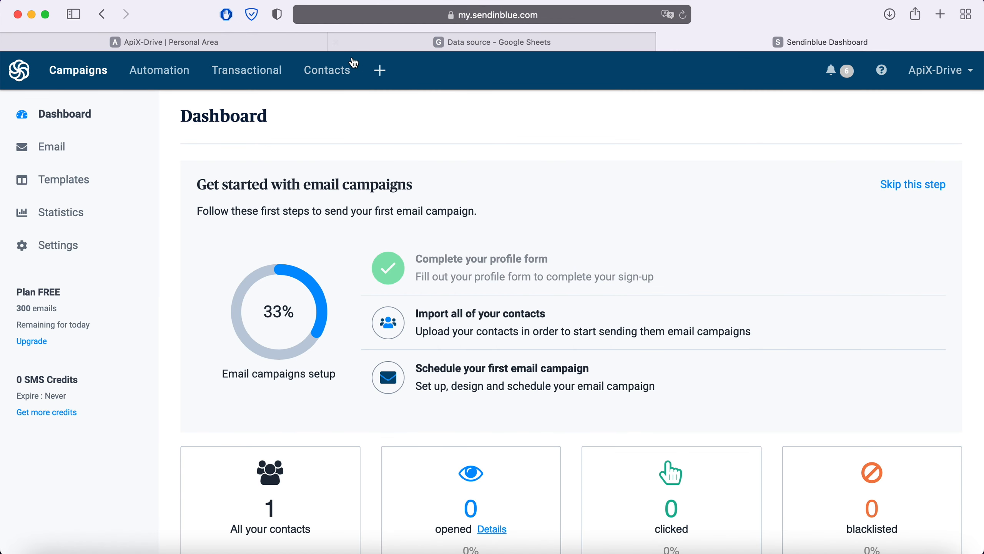
pyautogui.click(62, 145)
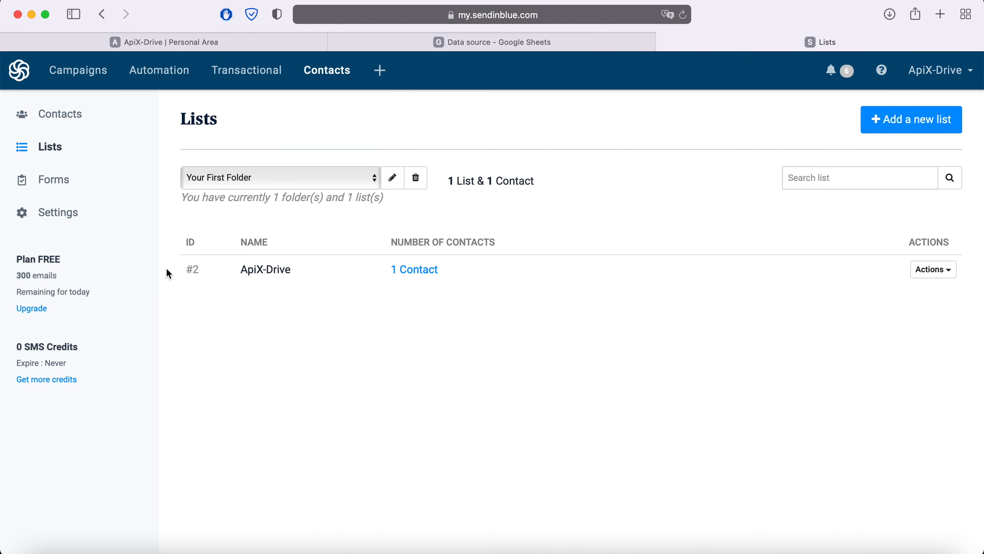
pyautogui.click(414, 269)
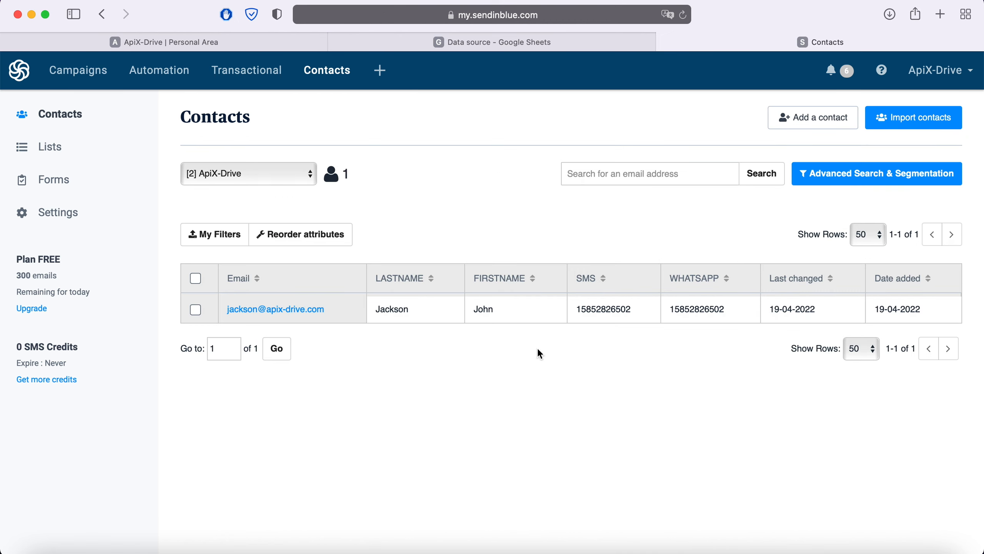
pyautogui.click(298, 309)
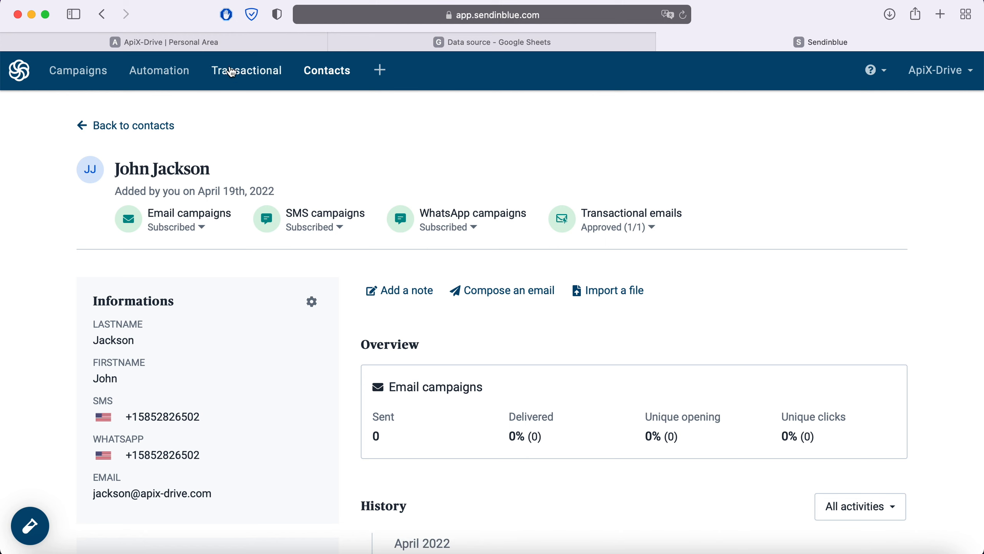
# Step: Switch back to ApiX-Drive, finish the data destination setup and enable auto-update for the connection
pyautogui.click(199, 43)
pyautogui.click(902, 421)
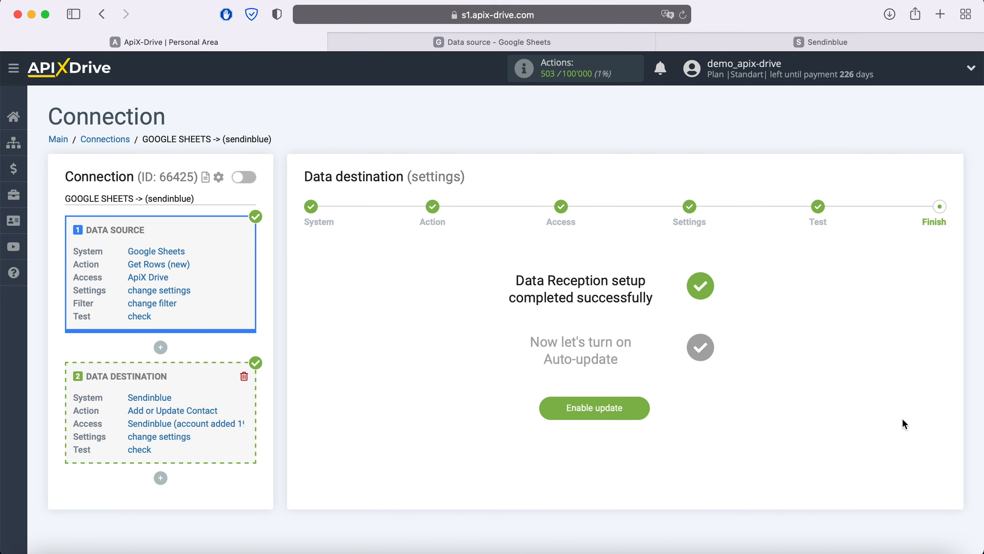
pyautogui.click(637, 406)
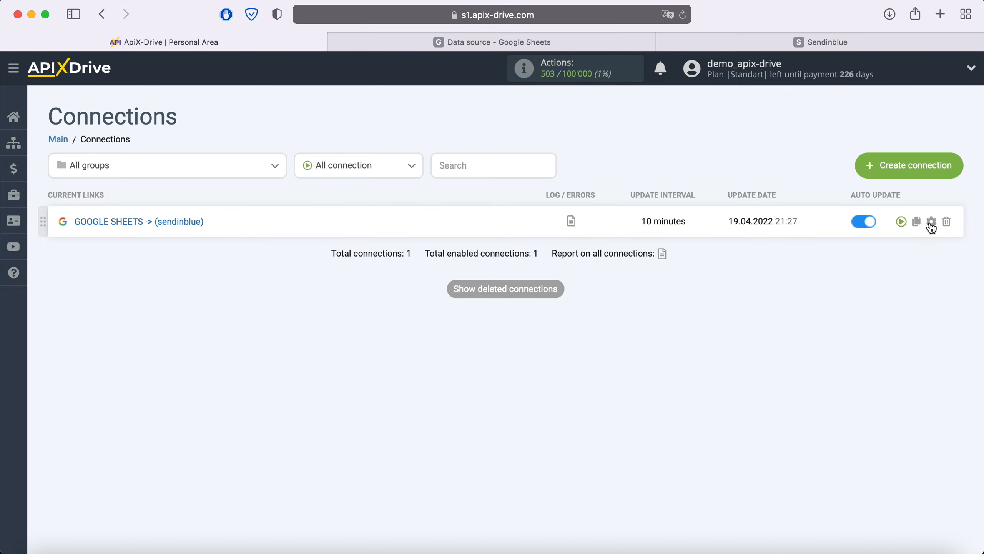
# Step: Set the update interval of the Google Sheets to Sendinblue connection to 5 minutes and save its setup
pyautogui.click(932, 222)
pyautogui.click(581, 319)
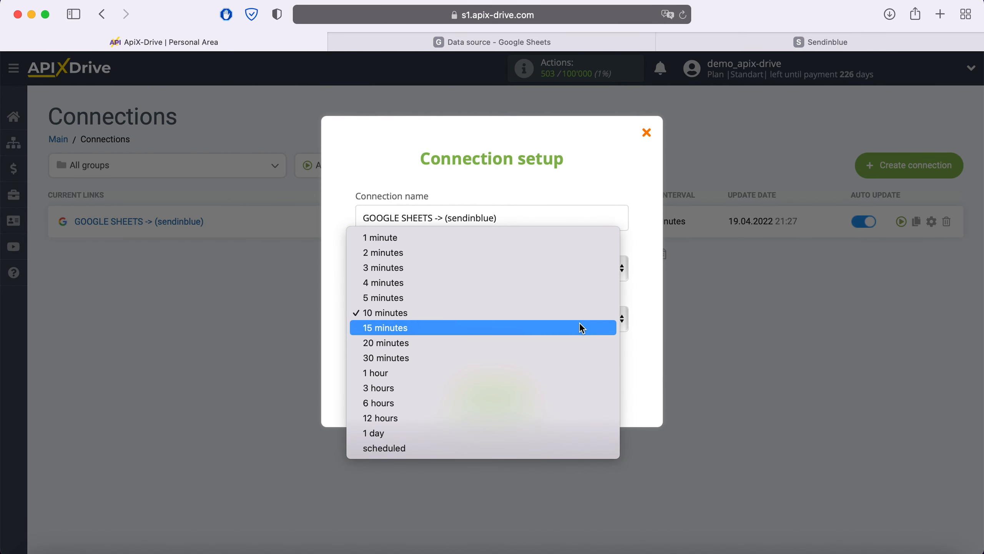
pyautogui.click(502, 296)
pyautogui.click(529, 394)
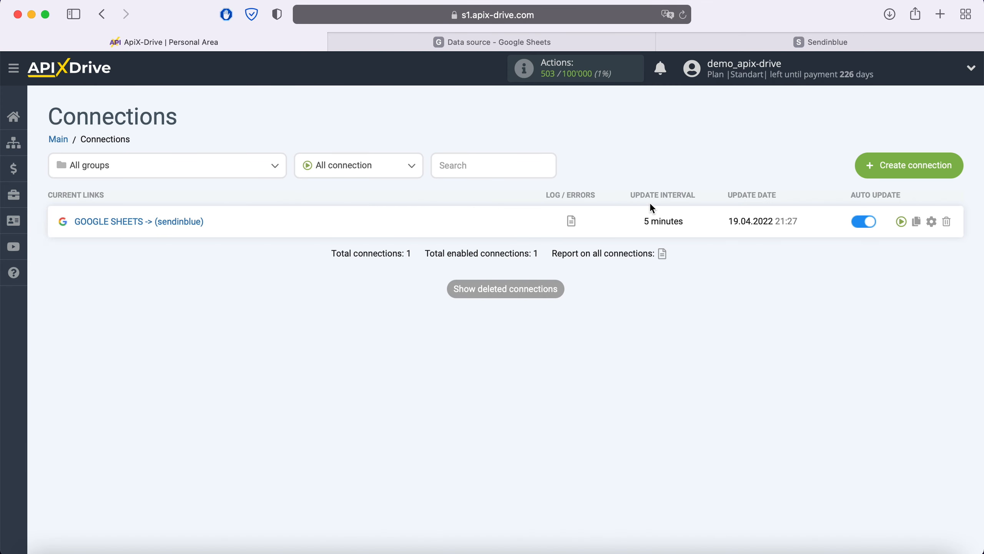